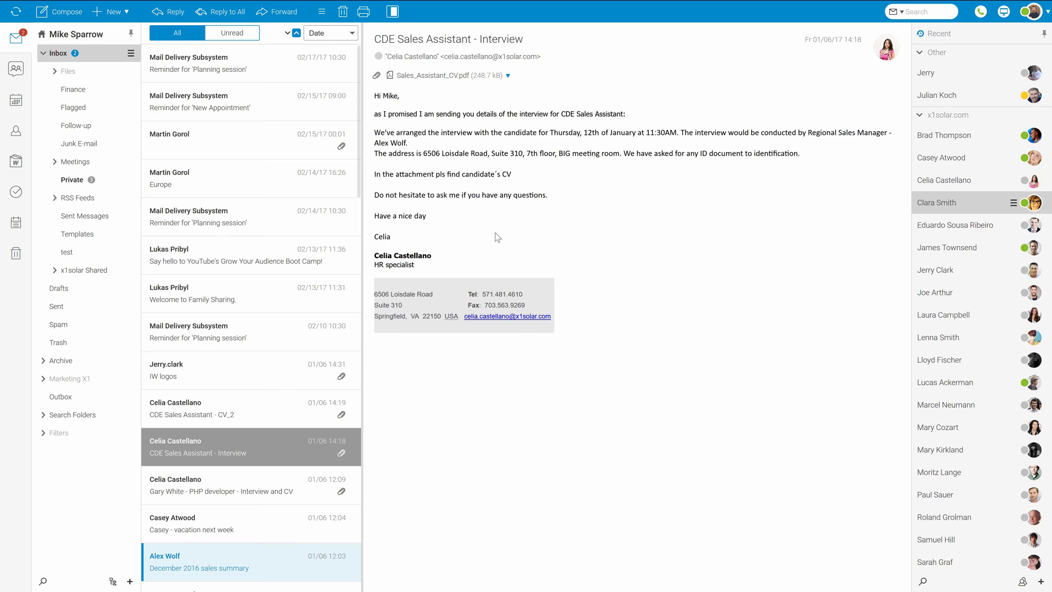
Switch from mail to the calendar's Week 8 view (20–26 February)
{"action": "left_click", "coordinate": [17, 101]}
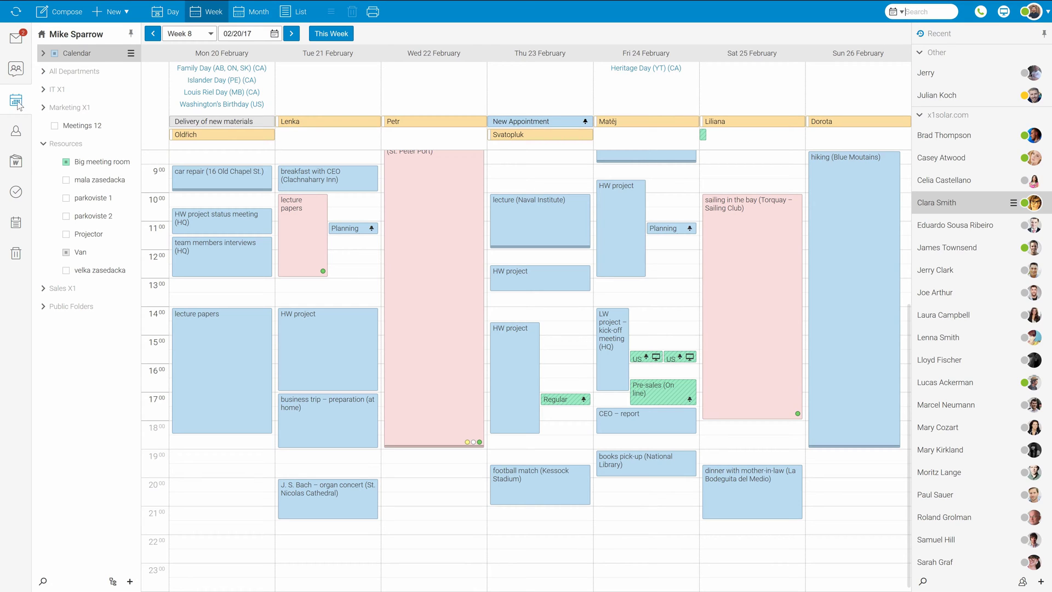
Add a 'Lunch' event on Monday 20 February from 13:00 to 14:00
{"action": "left_click", "coordinate": [192, 287]}
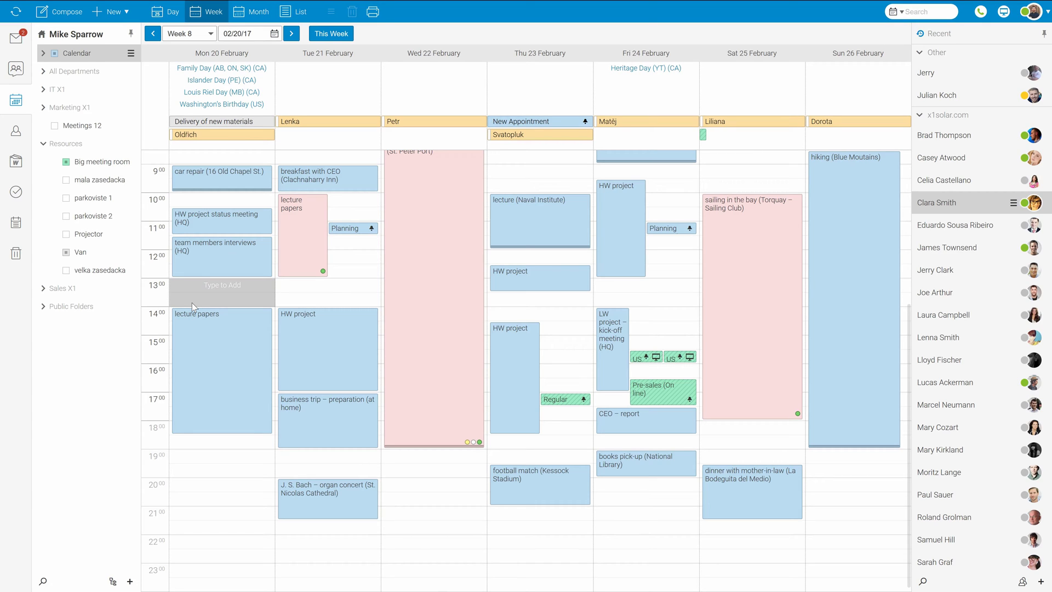
{"action": "type", "text": "Lunch"}
{"action": "key", "text": "Return"}
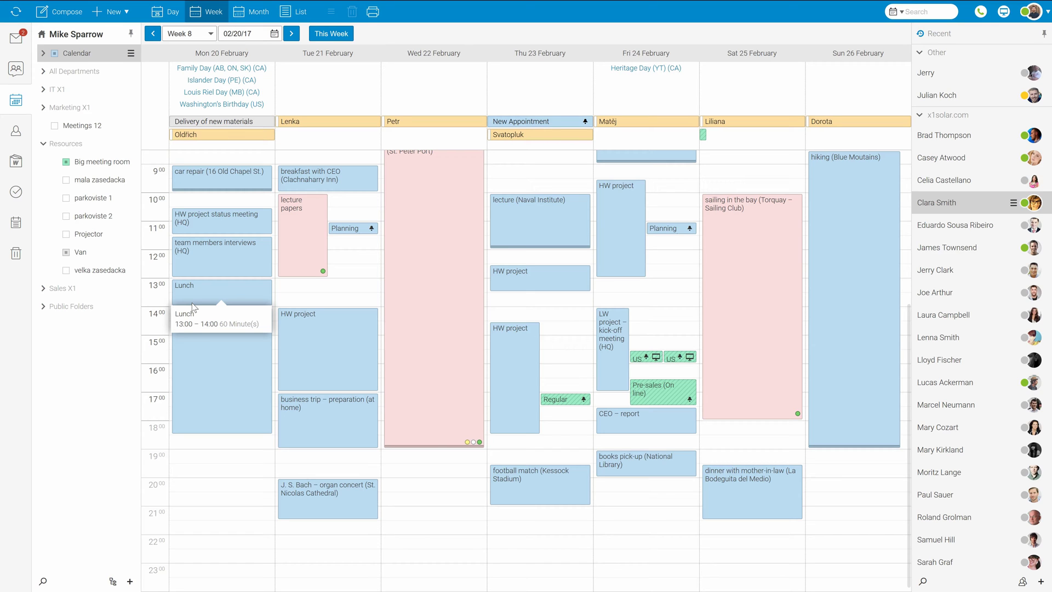
Start a new 'DEV meeting' appointment in Big meeting room, shown as Tentative
{"action": "left_click", "coordinate": [107, 15]}
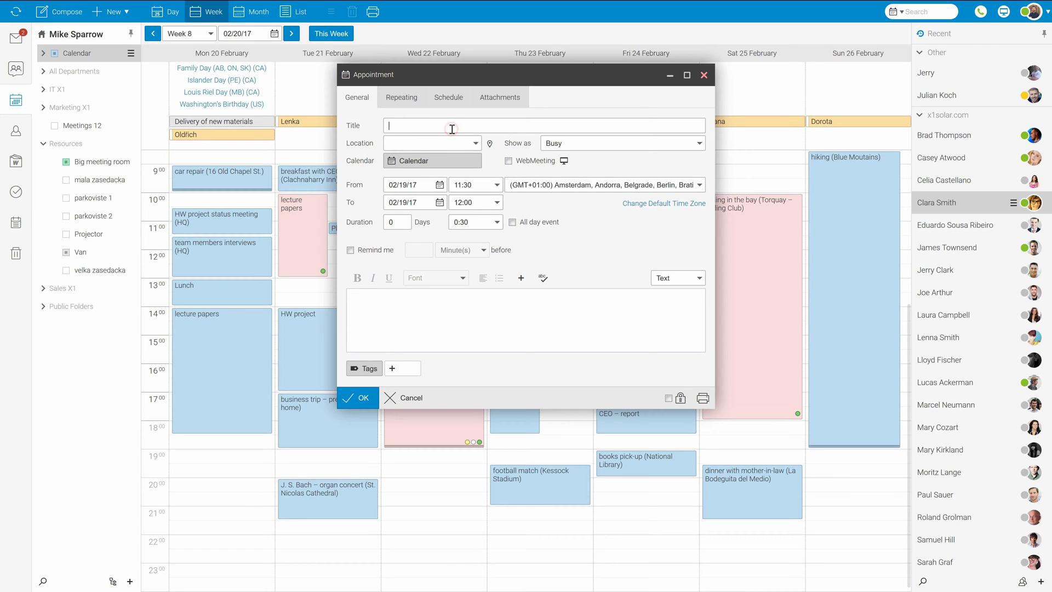
{"action": "type", "text": "DEV meeting"}
{"action": "left_click", "coordinate": [460, 139]}
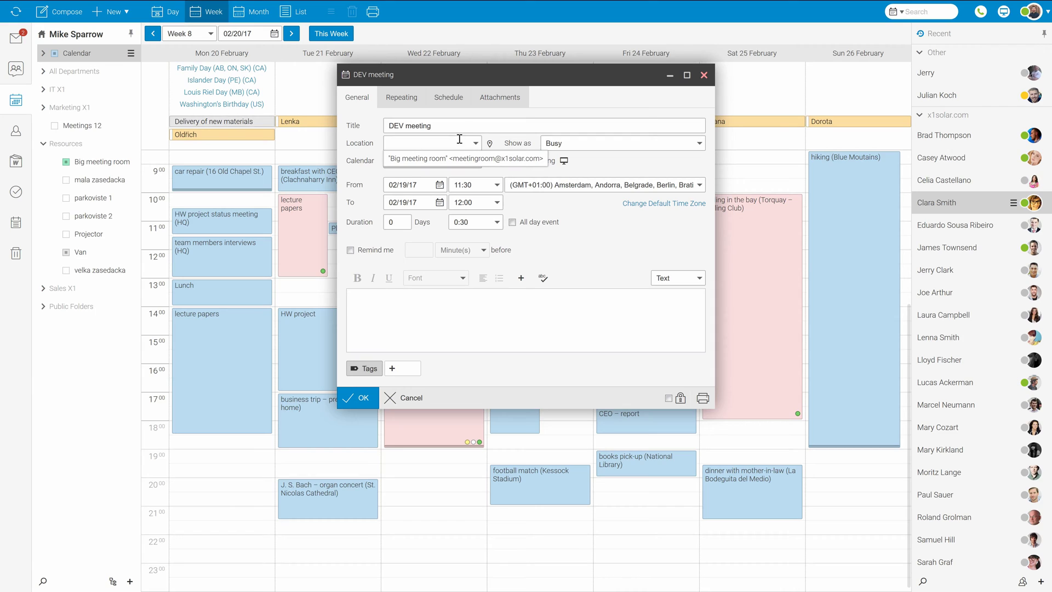
{"action": "left_click", "coordinate": [456, 153]}
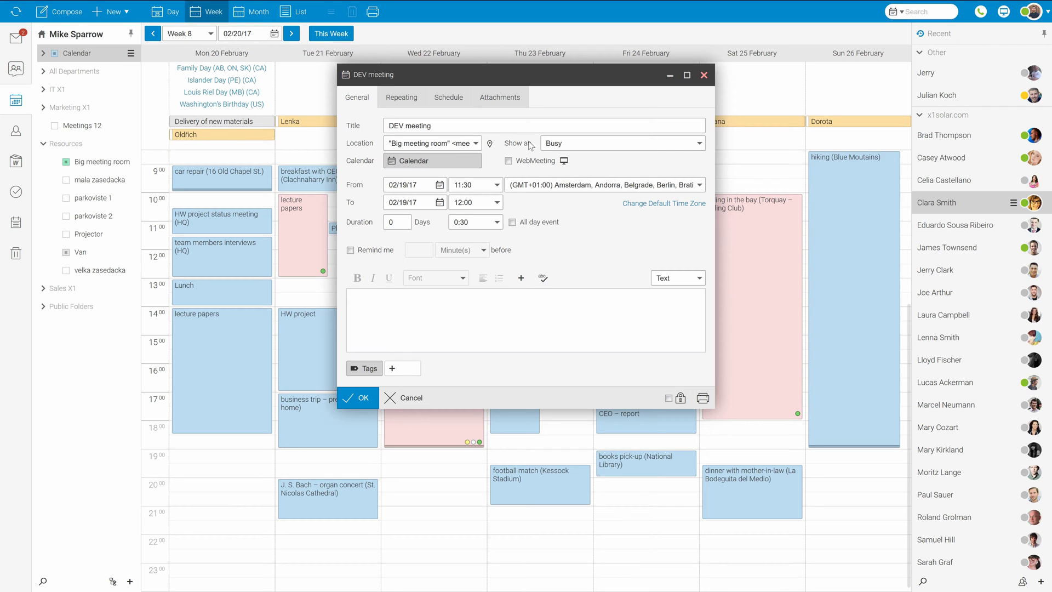
{"action": "left_click", "coordinate": [549, 143]}
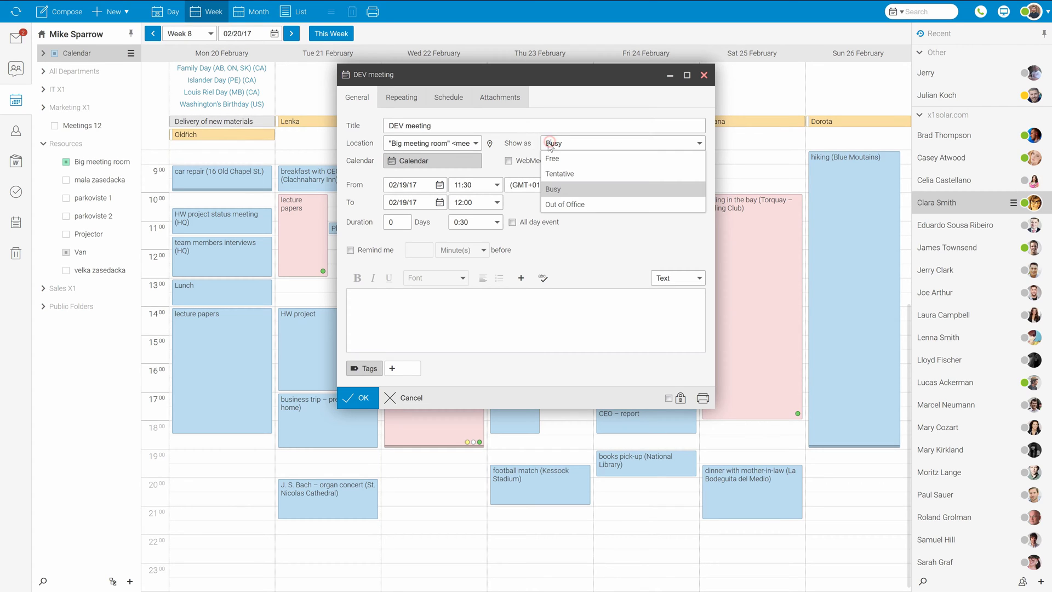
{"action": "left_click", "coordinate": [546, 175]}
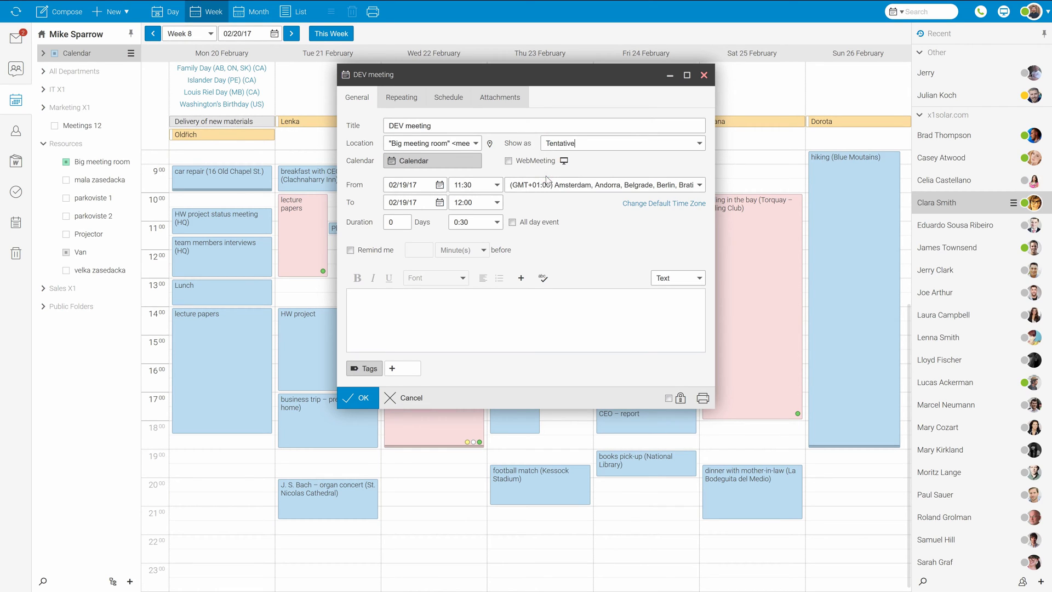
Set it to start 02/20/17 at 10:45, with a reminder and WebMeeting enabled
{"action": "left_click", "coordinate": [485, 188]}
{"action": "left_click", "coordinate": [474, 243]}
{"action": "left_click", "coordinate": [440, 185]}
{"action": "left_click", "coordinate": [394, 286]}
{"action": "left_click", "coordinate": [392, 251]}
{"action": "left_click", "coordinate": [509, 161]}
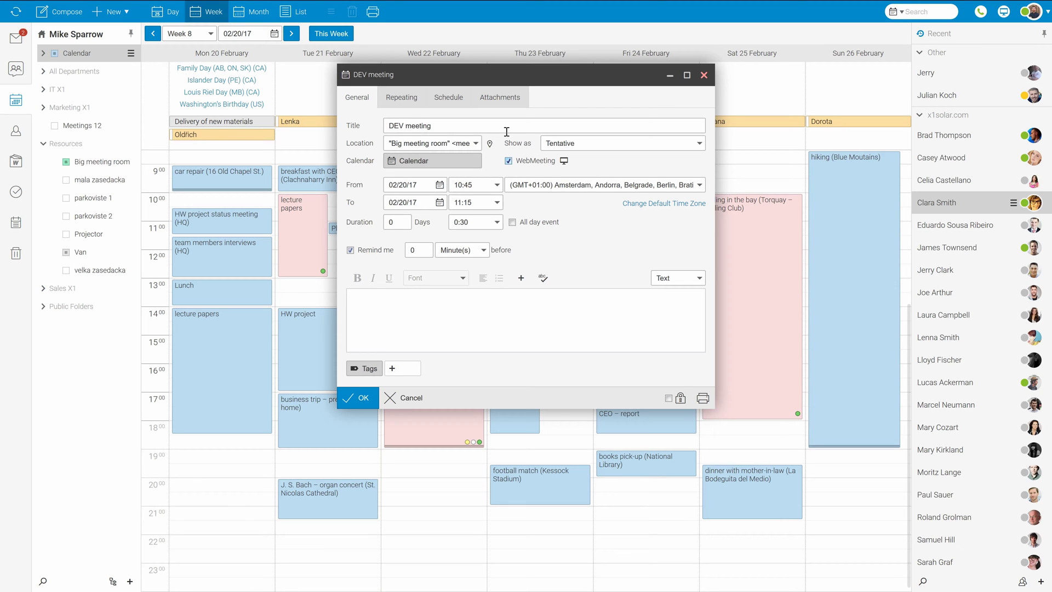
Add three colleagues as attendees and reschedule the meeting to 13:00–14:00 on 02/20/17
{"action": "left_click", "coordinate": [451, 98]}
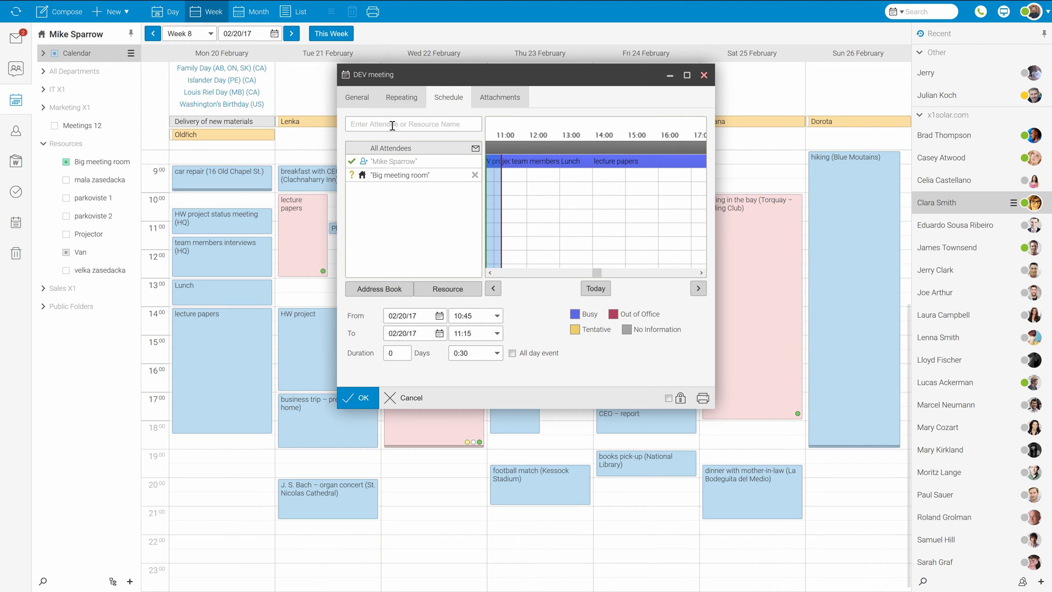
{"action": "type", "text": "case"}
{"action": "key", "text": "Return"}
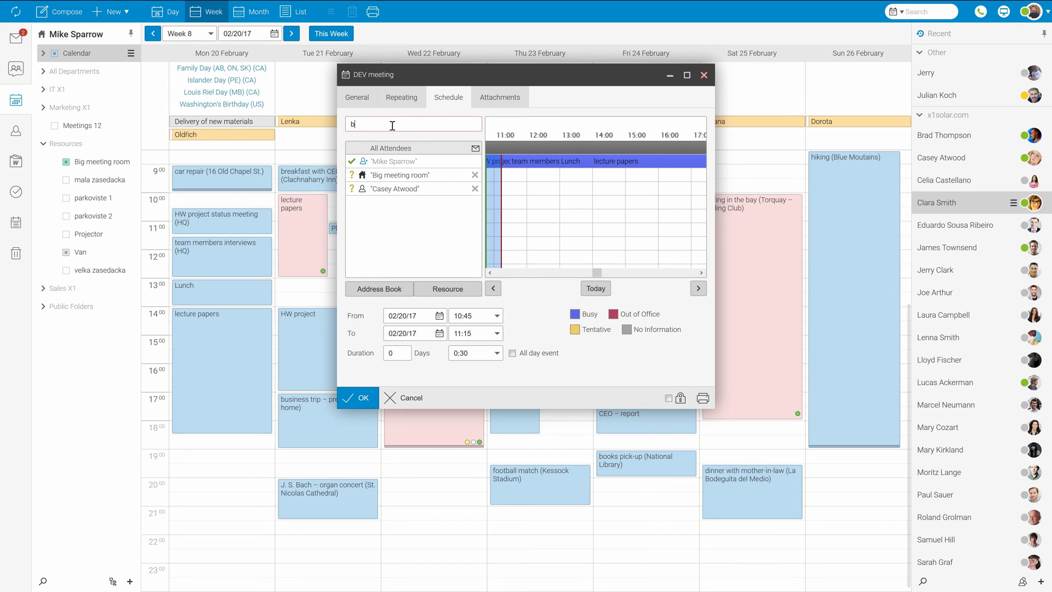
{"action": "type", "text": "brad"}
{"action": "key", "text": "Return"}
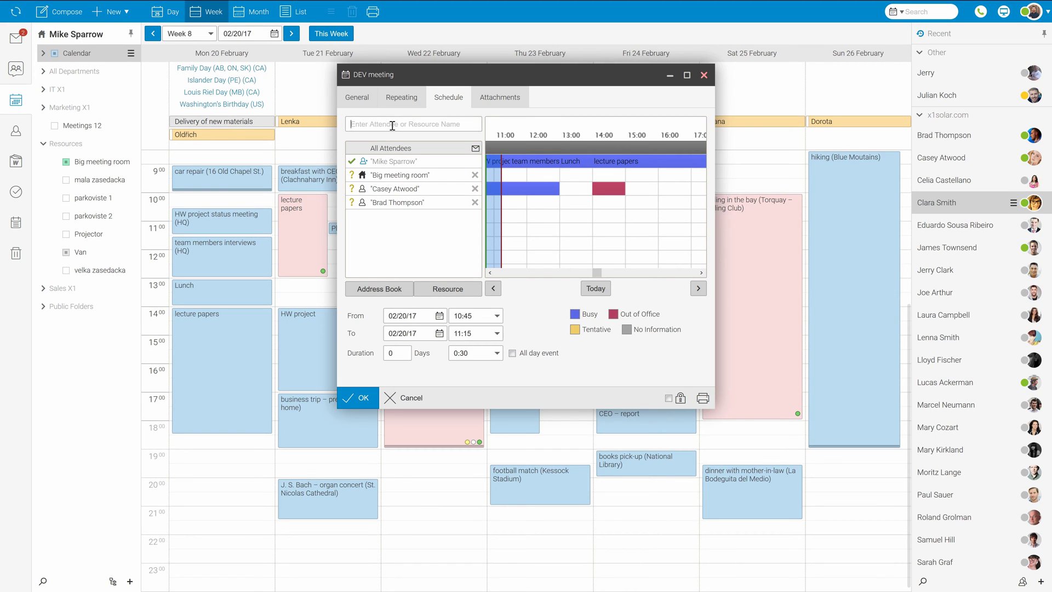
{"action": "type", "text": "lukas"}
{"action": "key", "text": "Return"}
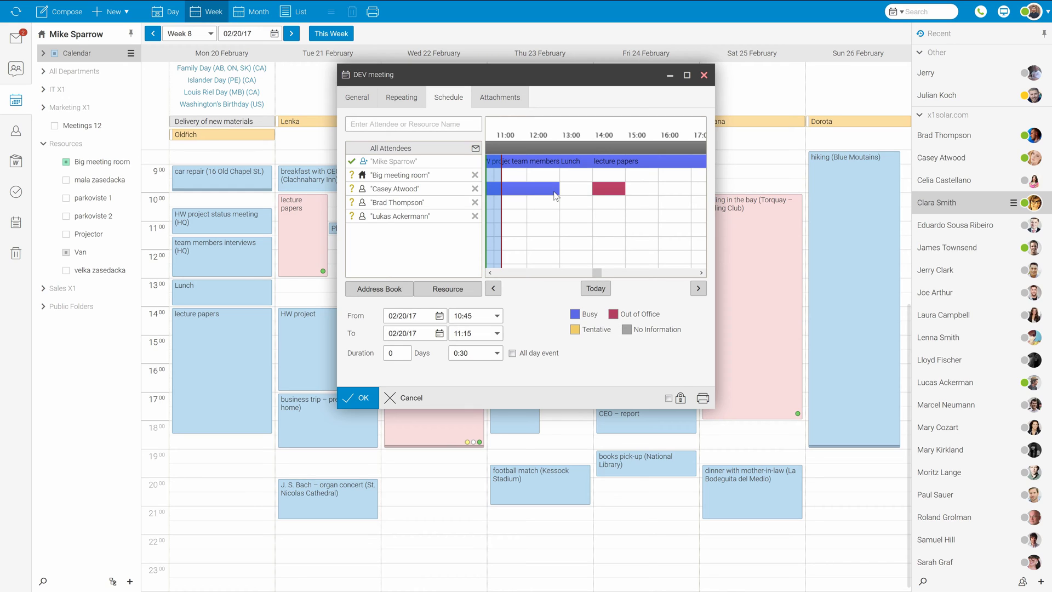
{"action": "left_click", "coordinate": [575, 203]}
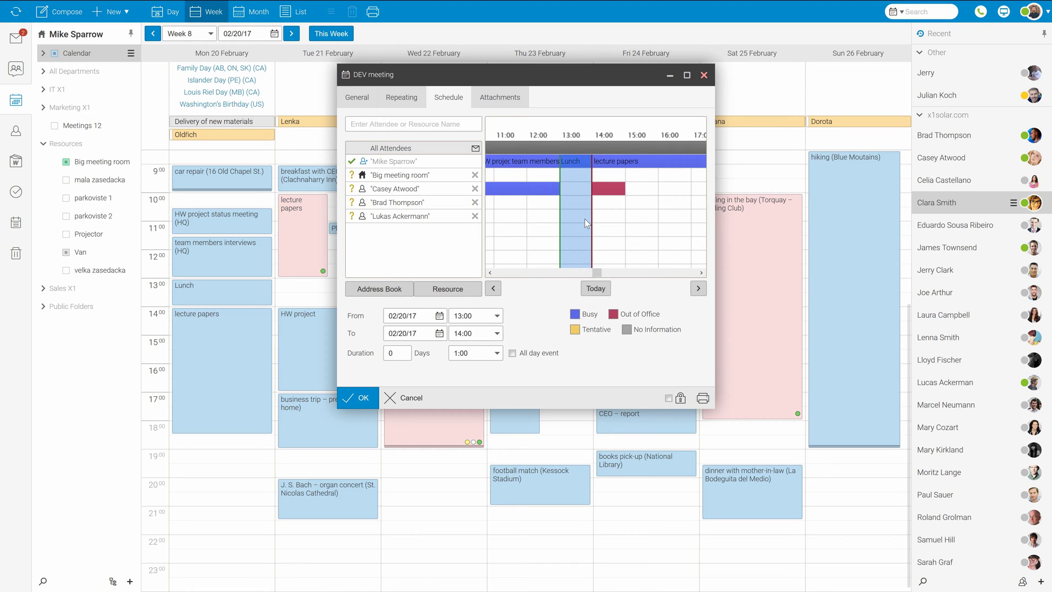
Save the DEV meeting from its General details, then go to the mail inbox
{"action": "left_click", "coordinate": [357, 97]}
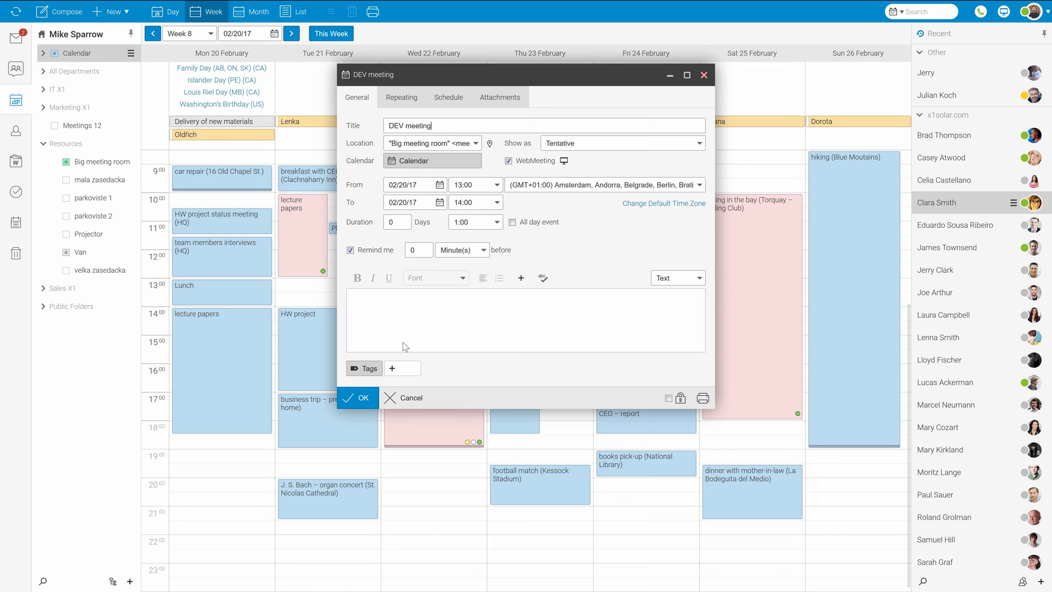
{"action": "left_click", "coordinate": [364, 398]}
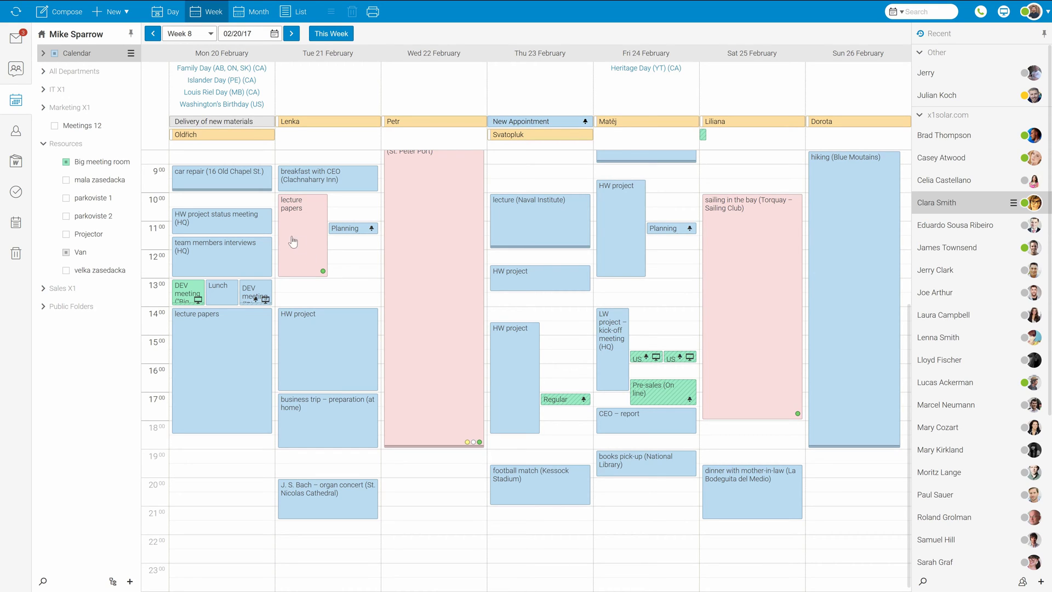
{"action": "left_click", "coordinate": [19, 41]}
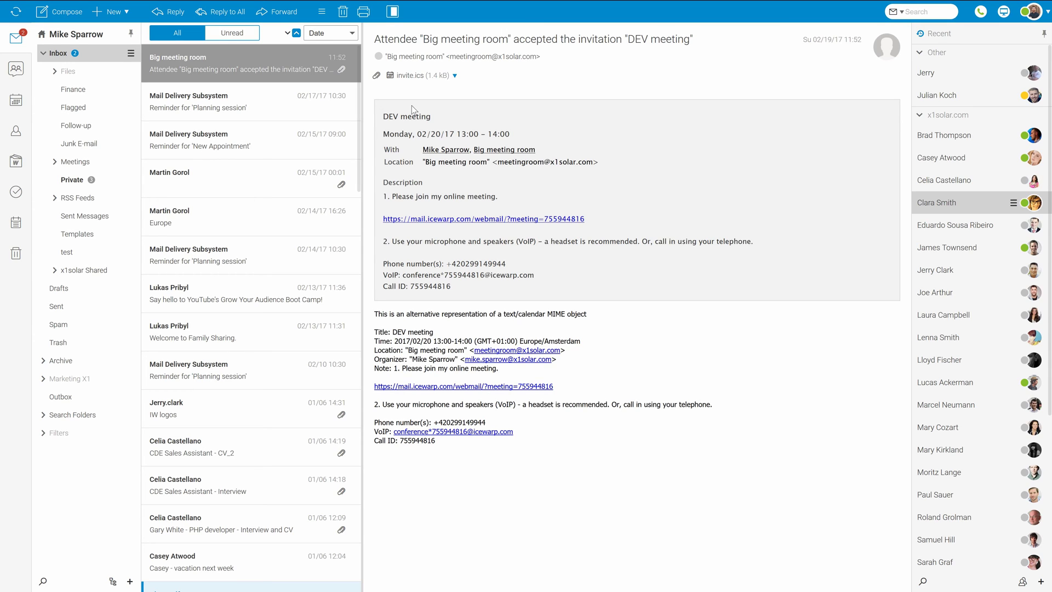
In the invited colleague's inbox, open the DEV meeting invitation and accept it
{"action": "mouse_move", "coordinate": [365, 2]}
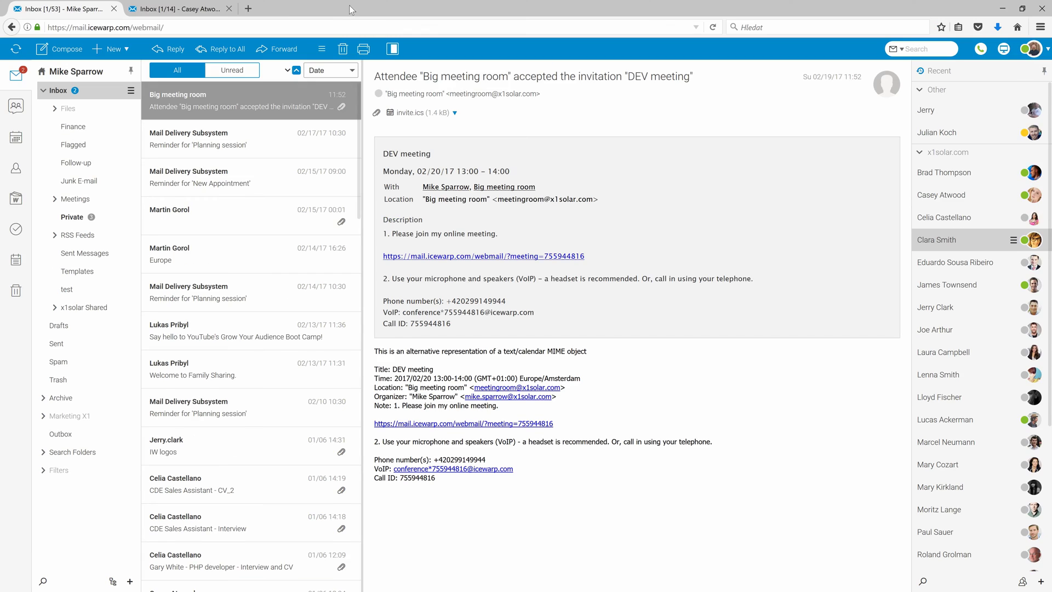
{"action": "left_click", "coordinate": [174, 9]}
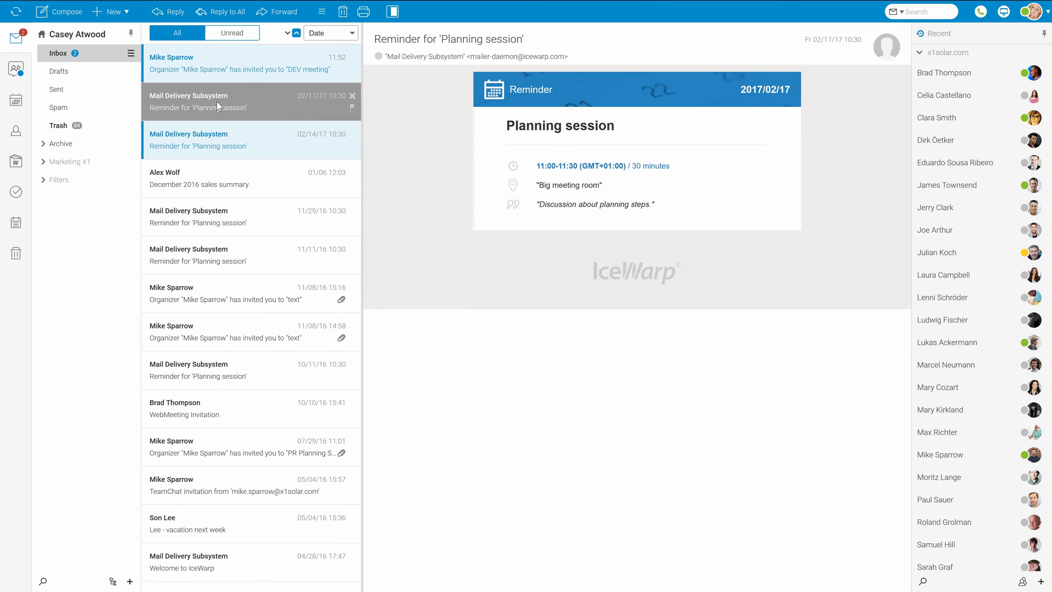
{"action": "left_click", "coordinate": [238, 65]}
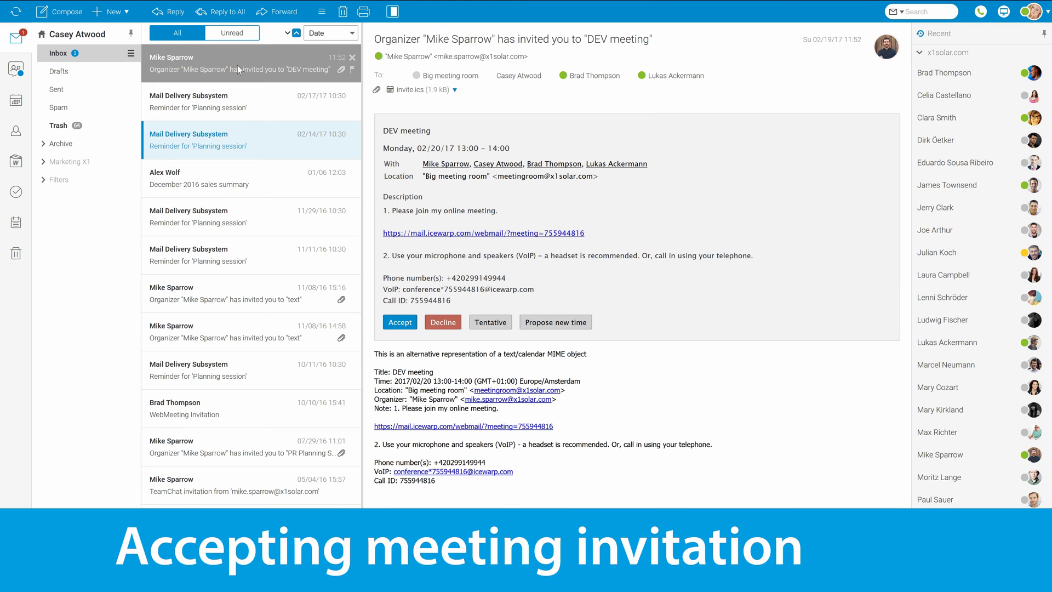
{"action": "left_click", "coordinate": [405, 330]}
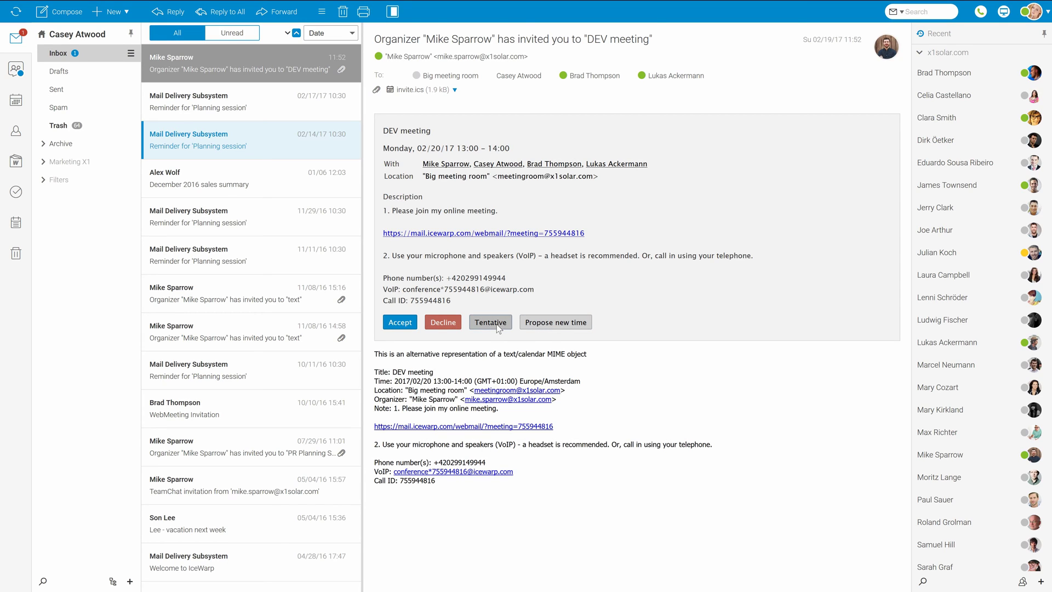
{"action": "left_click", "coordinate": [409, 322]}
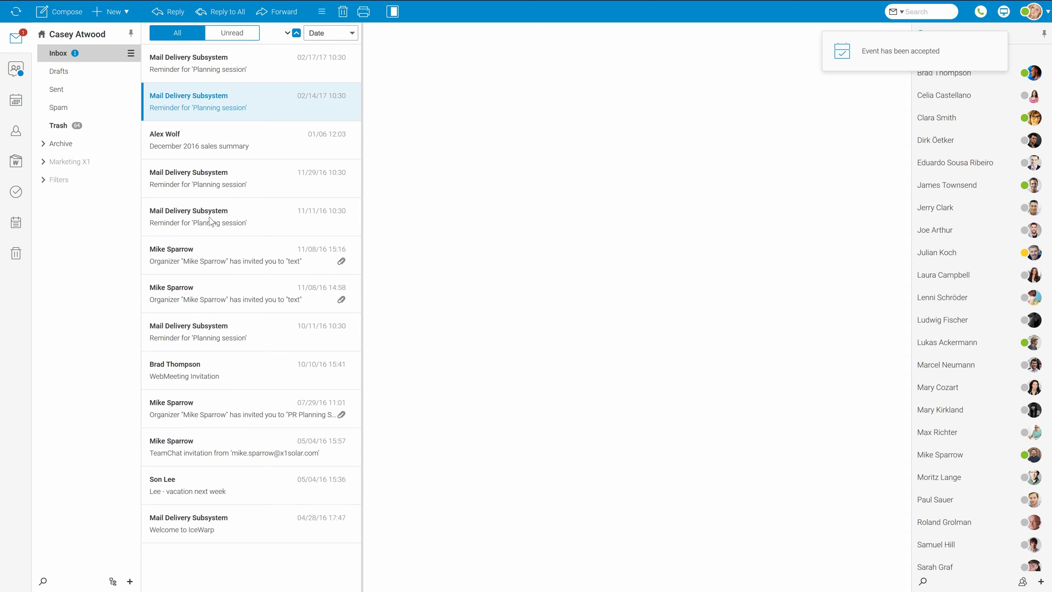
Check the meeting on the colleague's calendar, then return to the organiser's inbox
{"action": "left_click", "coordinate": [16, 101]}
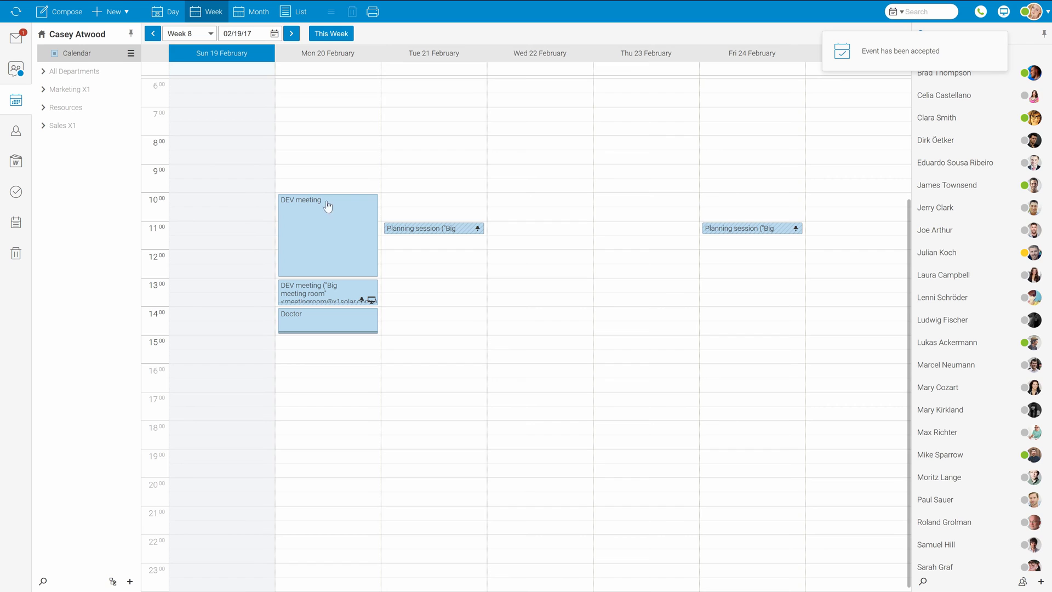
{"action": "mouse_move", "coordinate": [337, 300]}
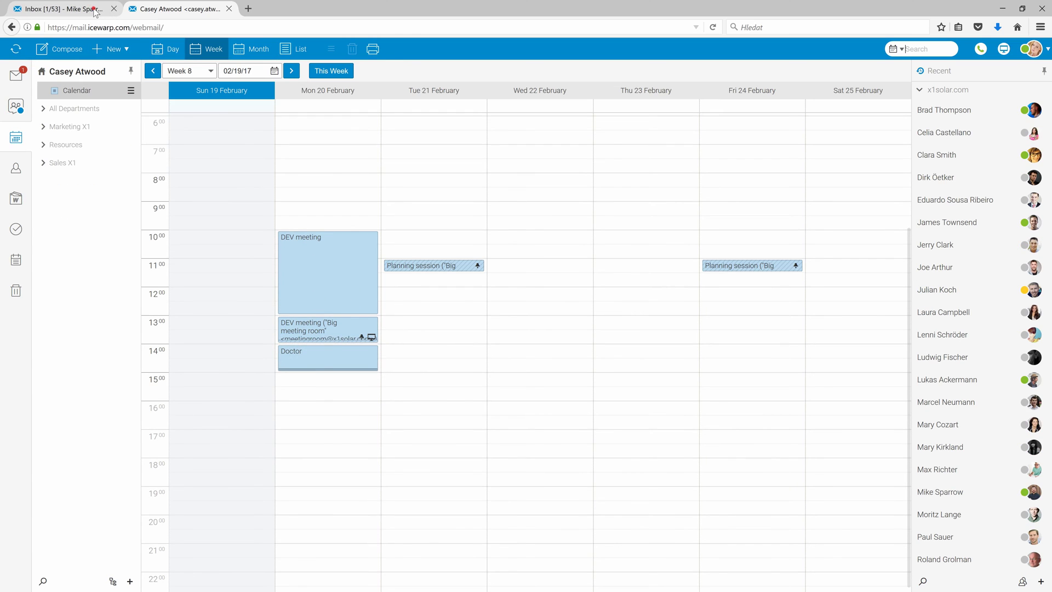
{"action": "left_click", "coordinate": [96, 11]}
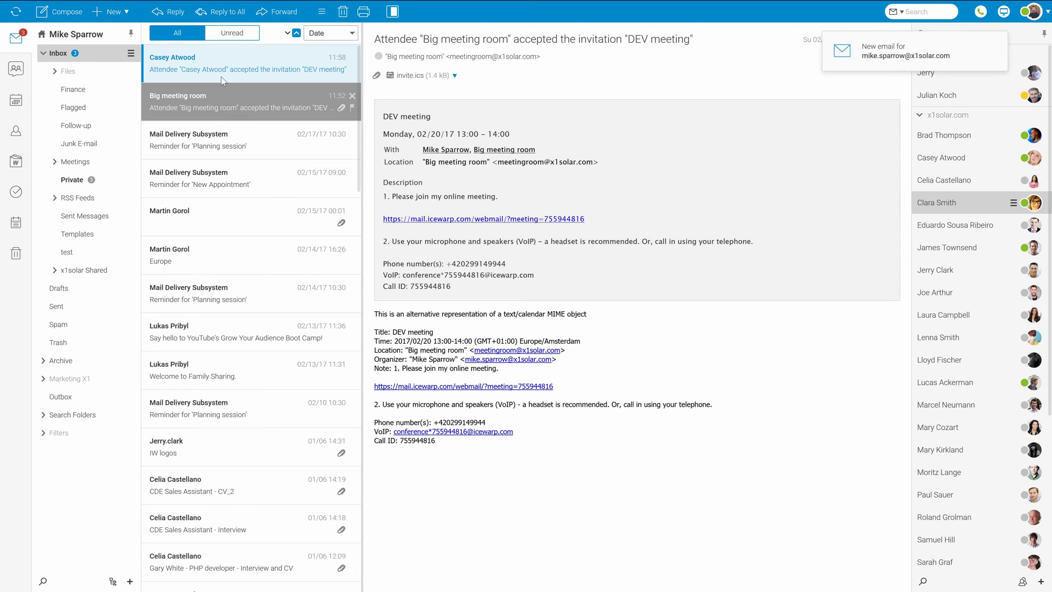
Open the new DEV meeting acceptance message at the top of the inbox
{"action": "left_click", "coordinate": [221, 71]}
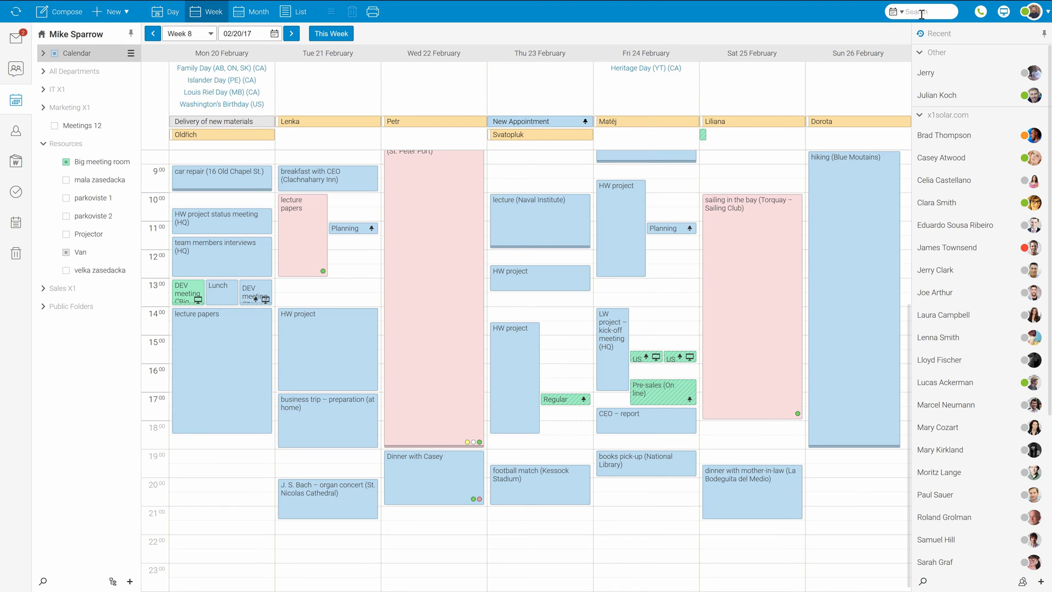
Search the calendar for 'dinner' to list the two matching events
{"action": "type", "text": "dinner"}
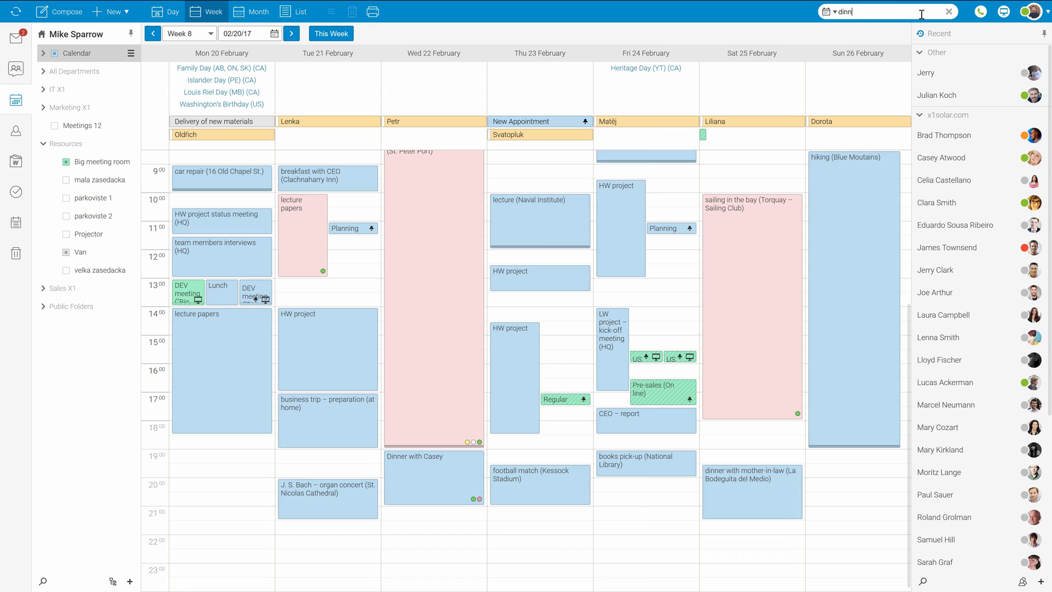
{"action": "key", "text": "Return"}
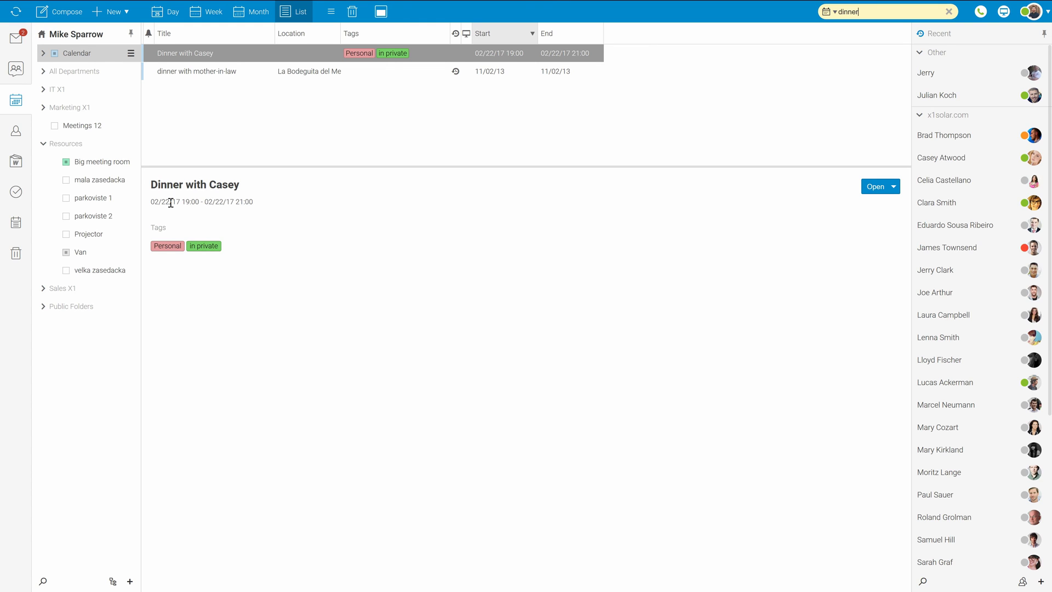
Clear the 'dinner' search to bring back the Week 8 calendar
{"action": "key", "text": "Escape"}
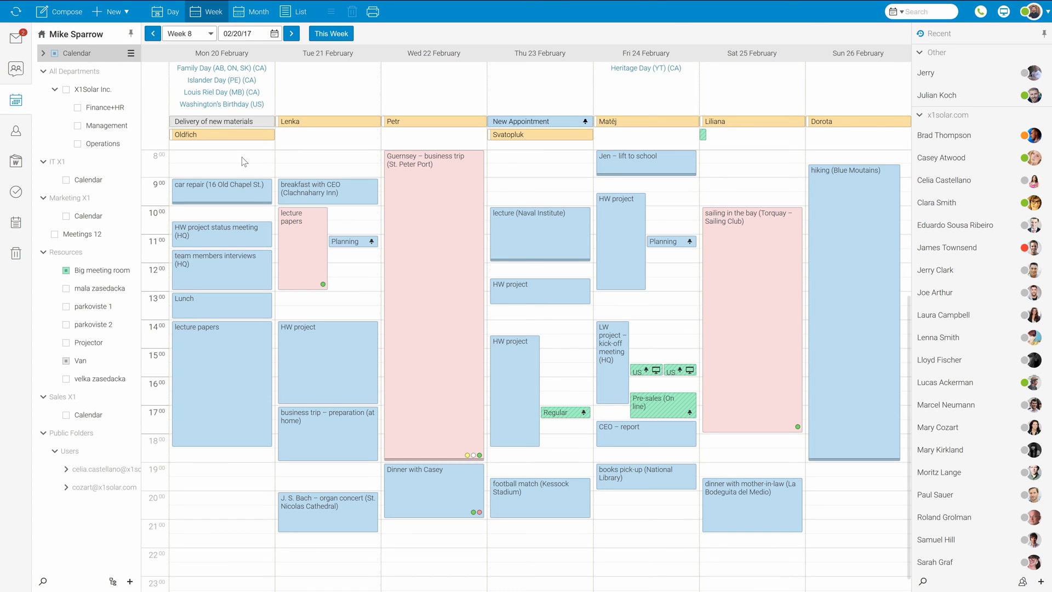